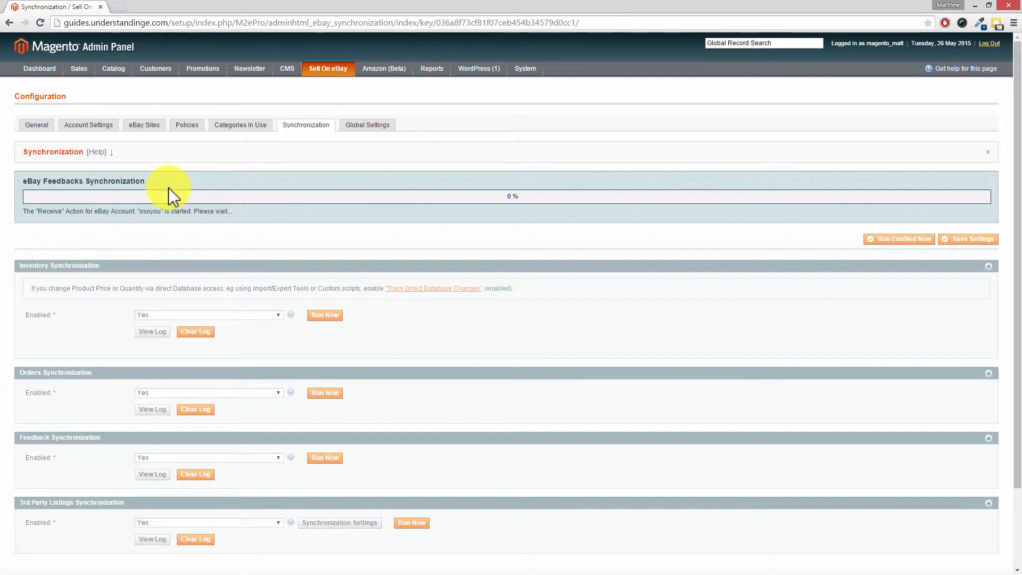
Open the eBay policies configuration and start adding a new Return policy.
{"action": "left_click", "coordinate": [190, 128]}
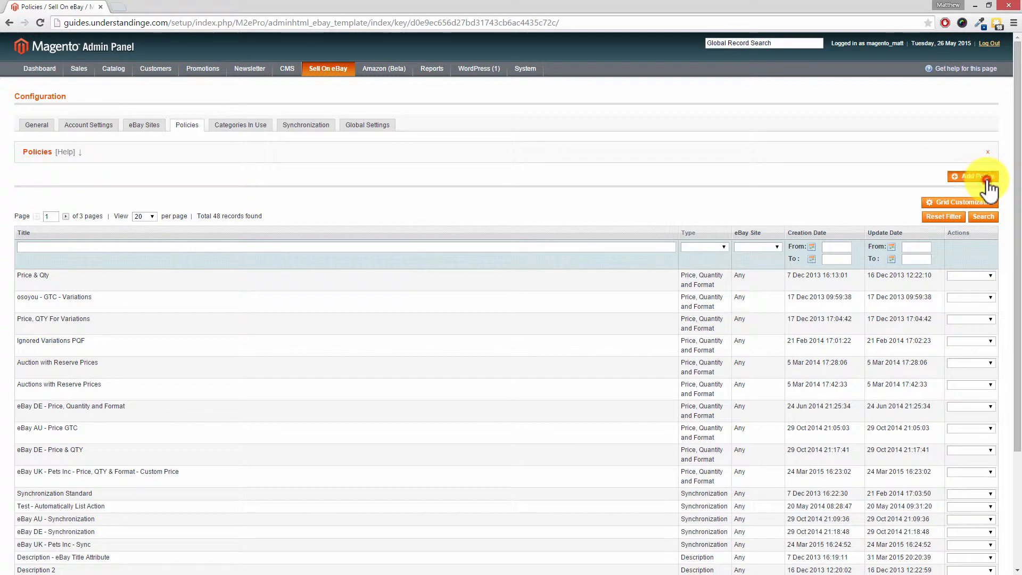
{"action": "left_click", "coordinate": [987, 181]}
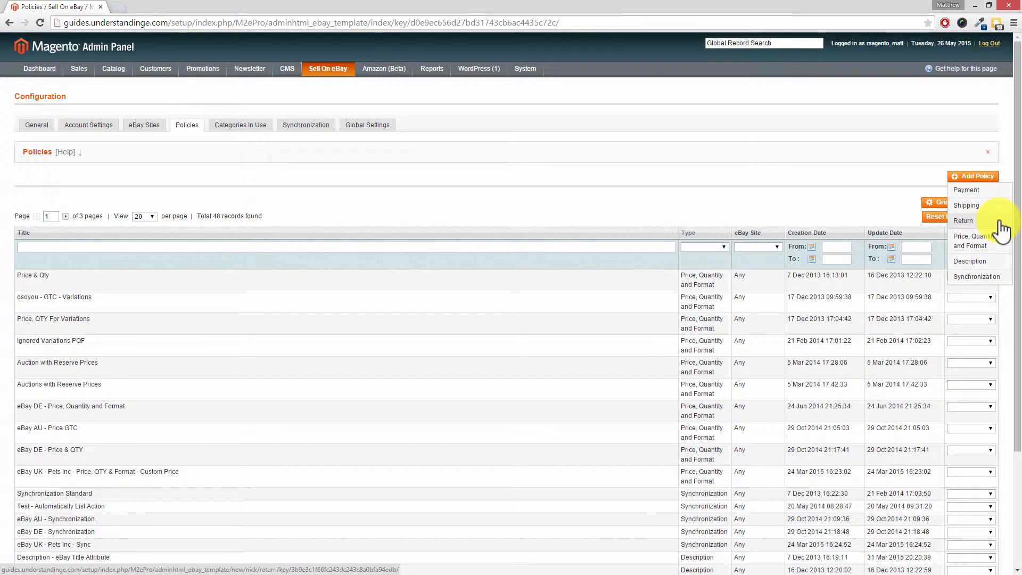
{"action": "left_click", "coordinate": [1000, 223]}
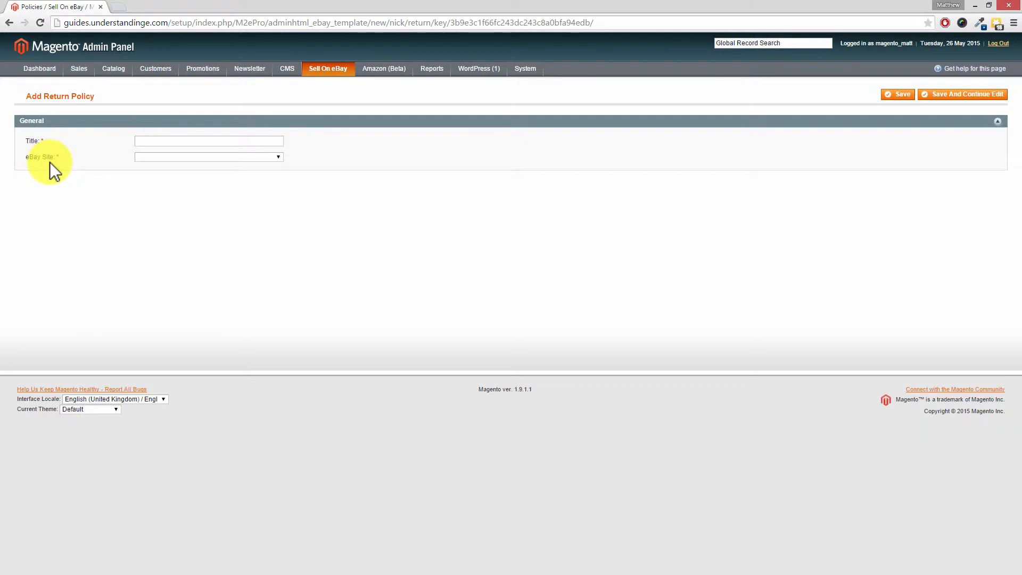
Switch the new policy's eBay site between United States and United Kingdom to compare the return options each offers.
{"action": "left_click", "coordinate": [278, 156]}
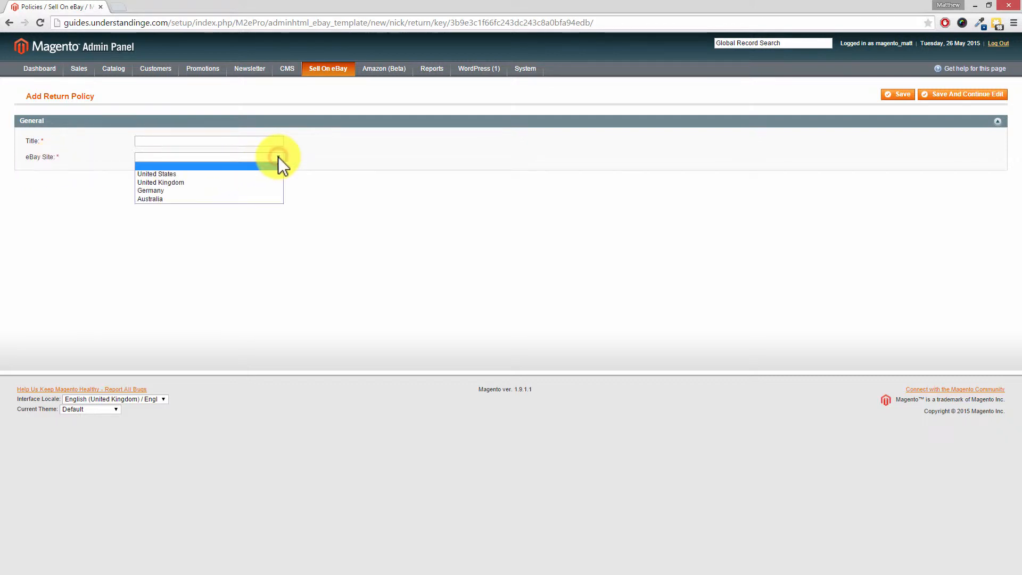
{"action": "left_click", "coordinate": [263, 174]}
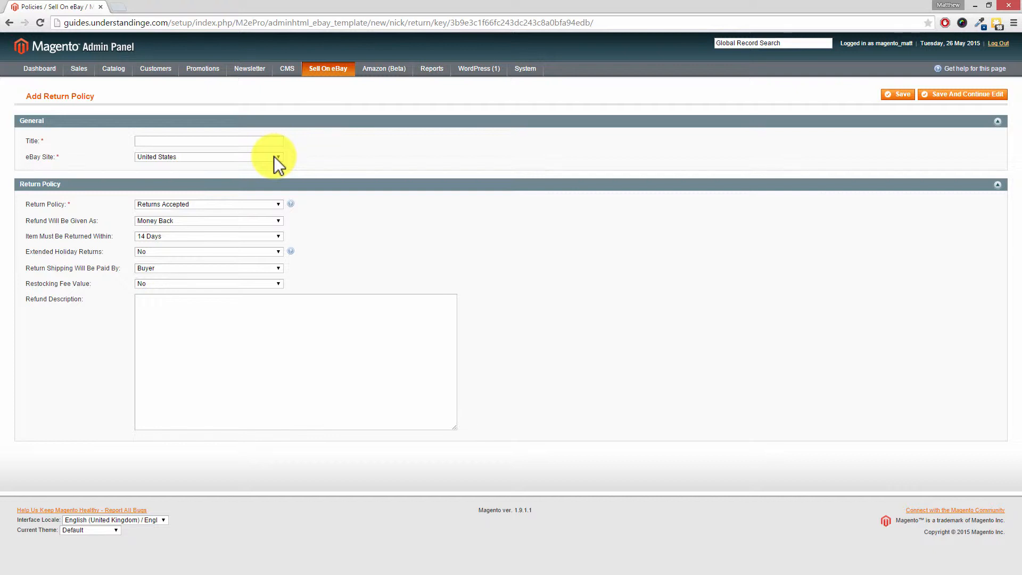
{"action": "left_click", "coordinate": [174, 156]}
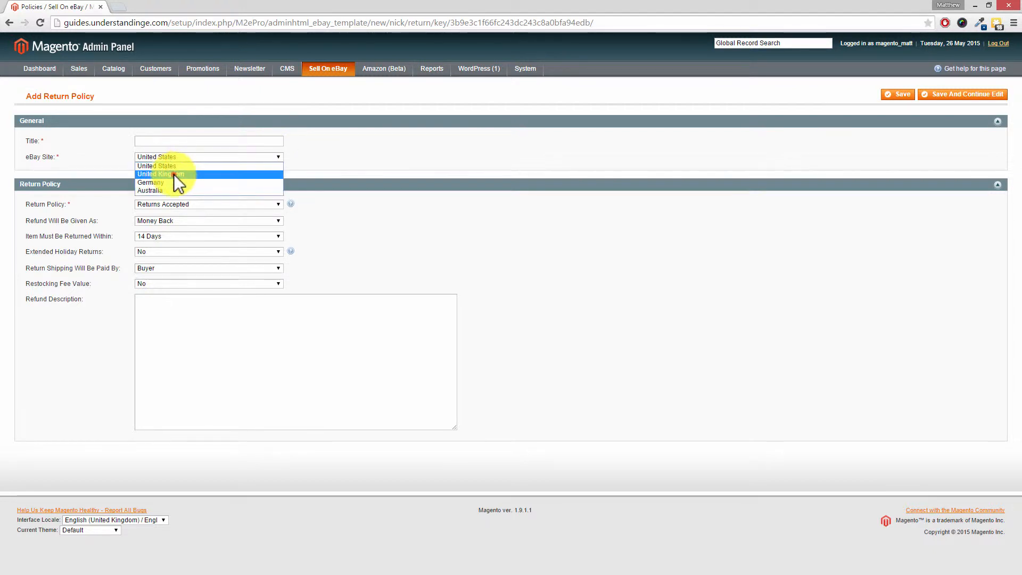
{"action": "left_click", "coordinate": [173, 174]}
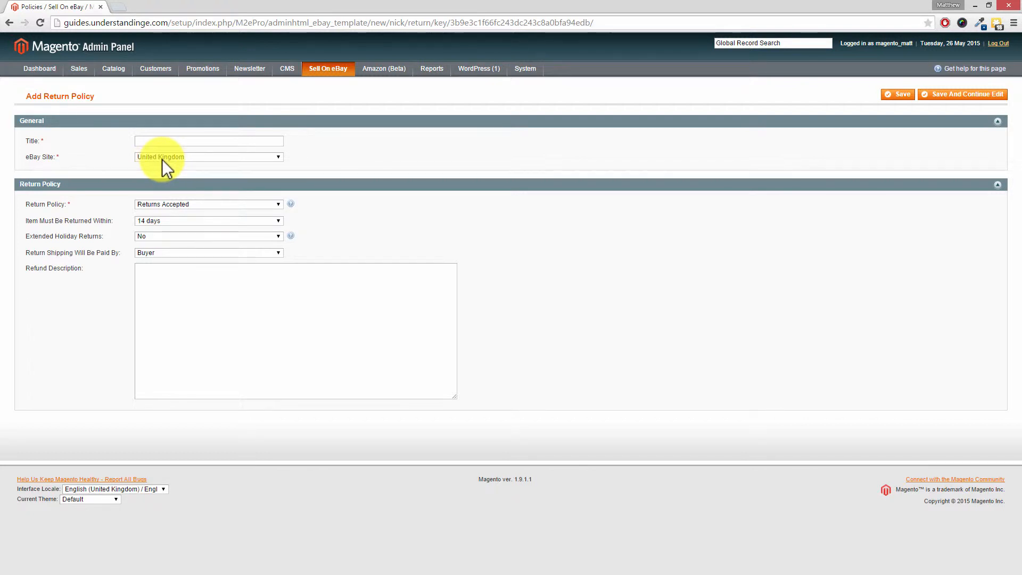
{"action": "left_click", "coordinate": [166, 159]}
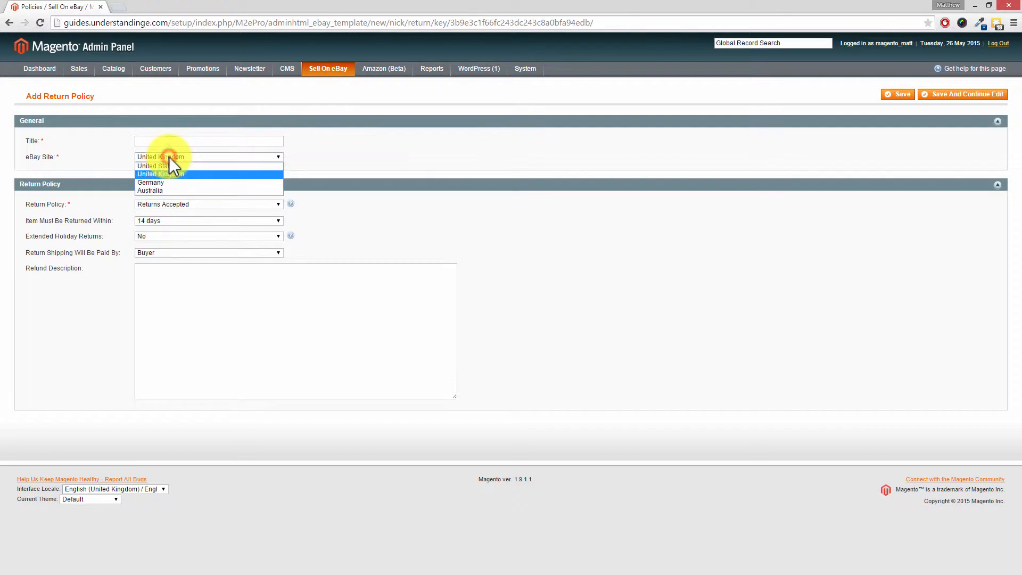
{"action": "left_click", "coordinate": [165, 166]}
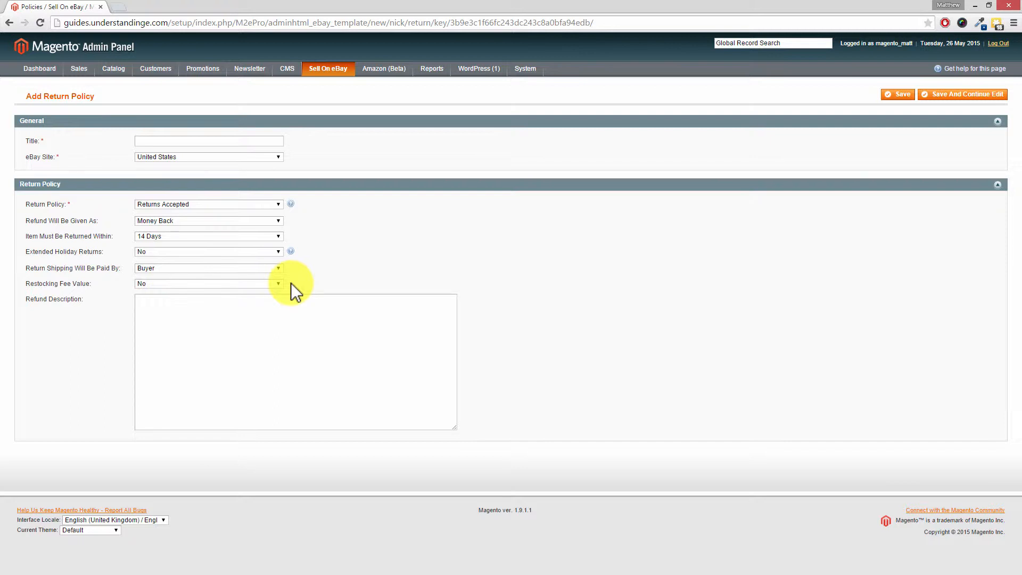
Set the policy's eBay site to United Kingdom, title it "eBay UK - Returns Policy 14 Days" and save it.
{"action": "left_click", "coordinate": [279, 157]}
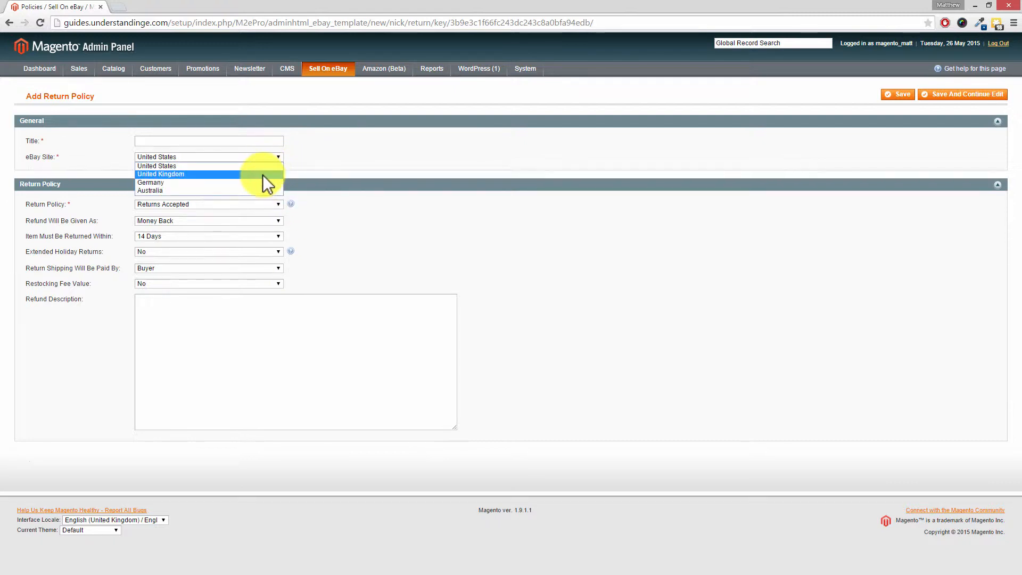
{"action": "left_click", "coordinate": [263, 174]}
{"action": "left_click", "coordinate": [202, 141]}
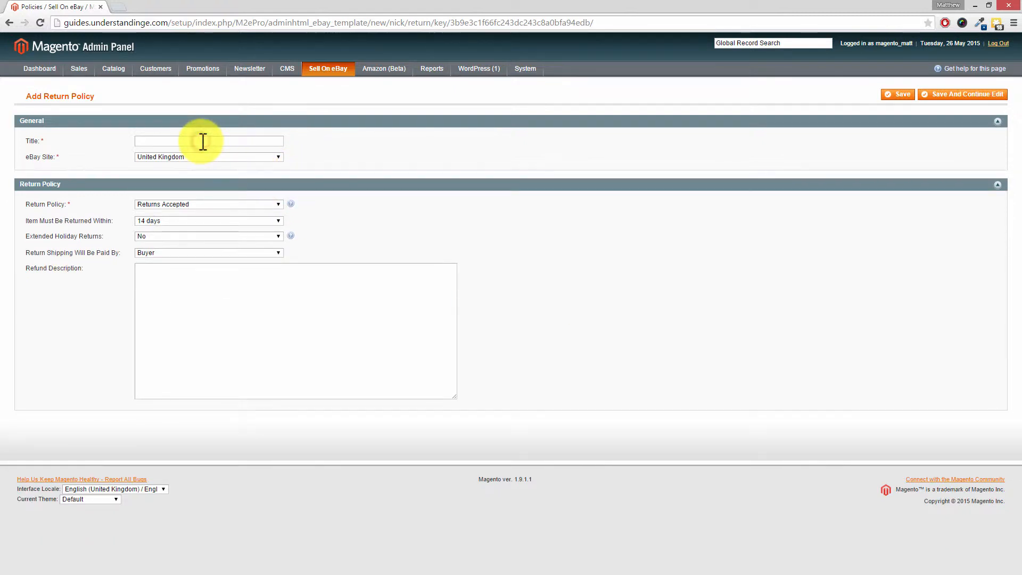
{"action": "type", "text": "eBay UK - Returns Policy 14 Days"}
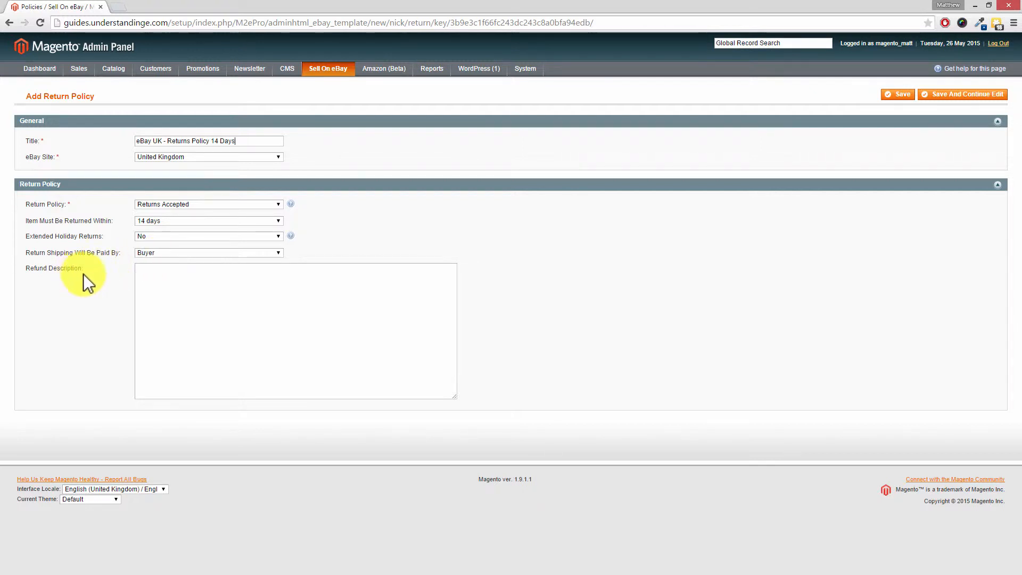
{"action": "left_click", "coordinate": [172, 277]}
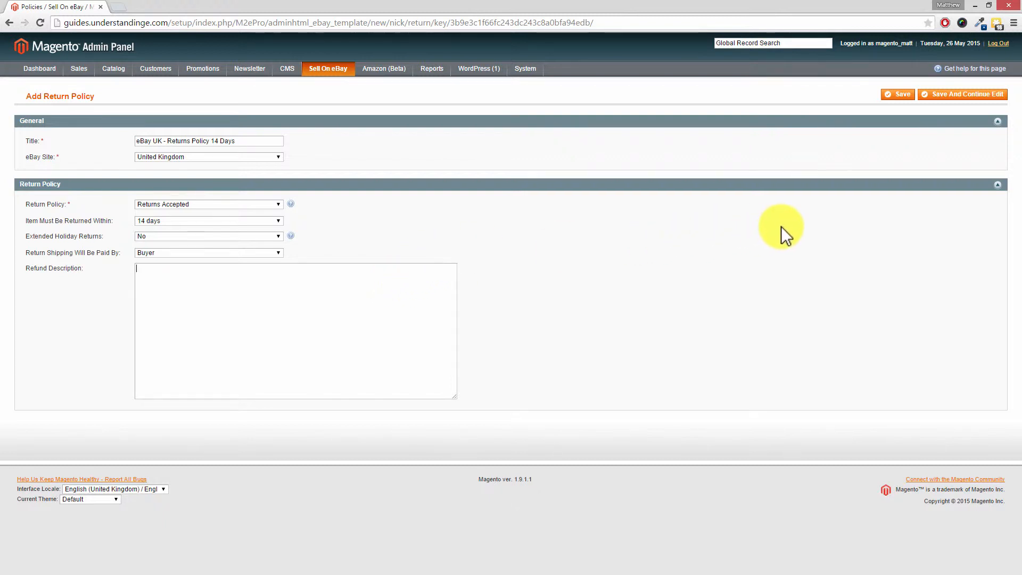
{"action": "left_click", "coordinate": [904, 99]}
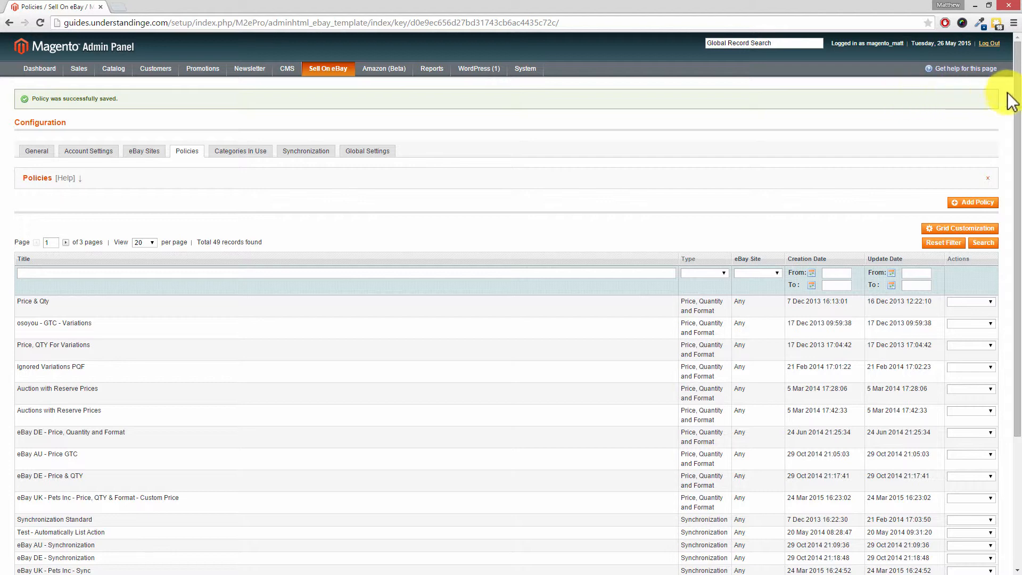
{"action": "left_click_drag", "start_coordinate": [1017, 100], "coordinate": [1019, 149]}
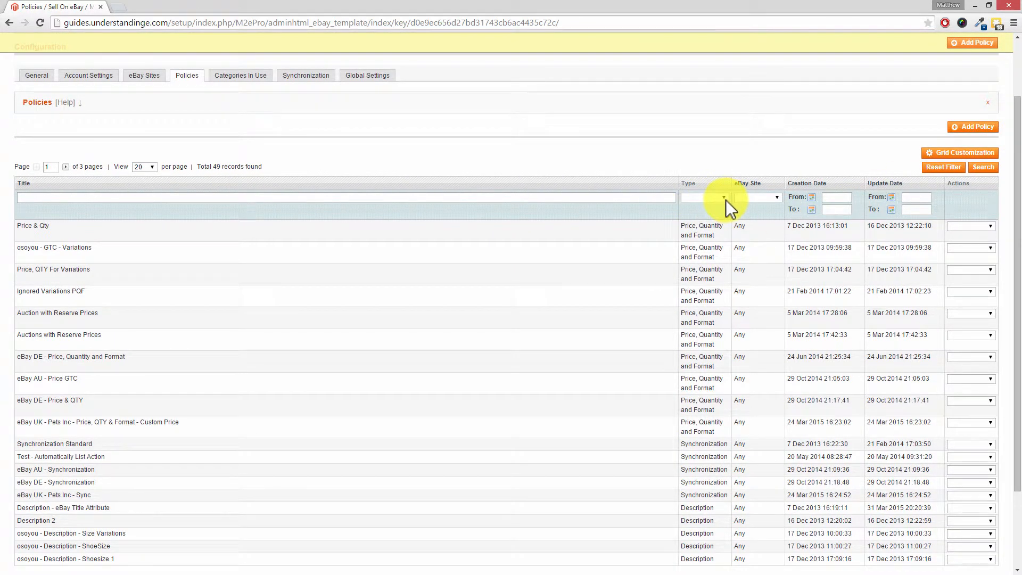
{"action": "left_click_drag", "start_coordinate": [1015, 154], "coordinate": [1014, 92]}
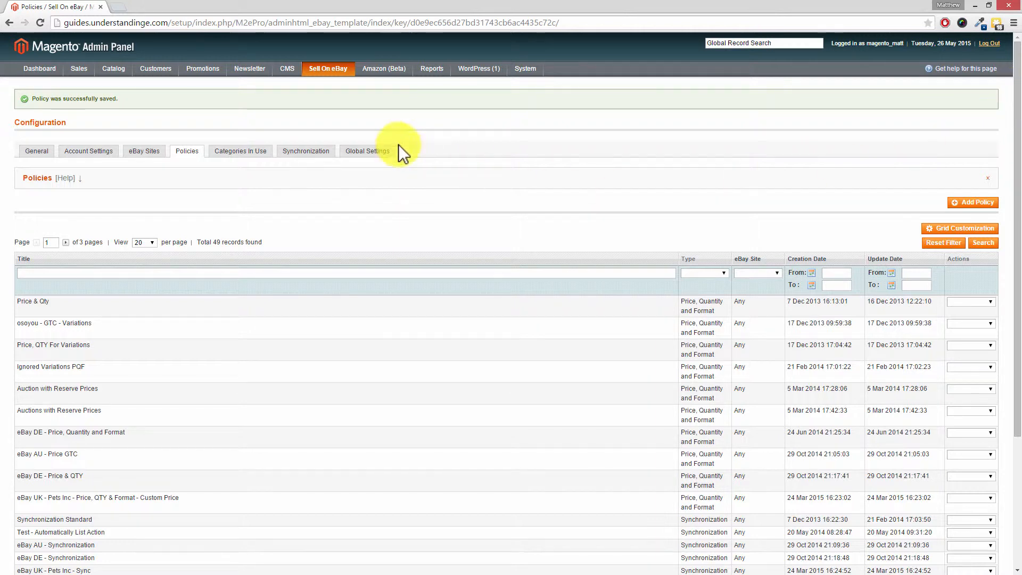
Open the Payment and Shipping settings of the "Test - Listing Actions" eBay listing.
{"action": "mouse_move", "coordinate": [335, 73]}
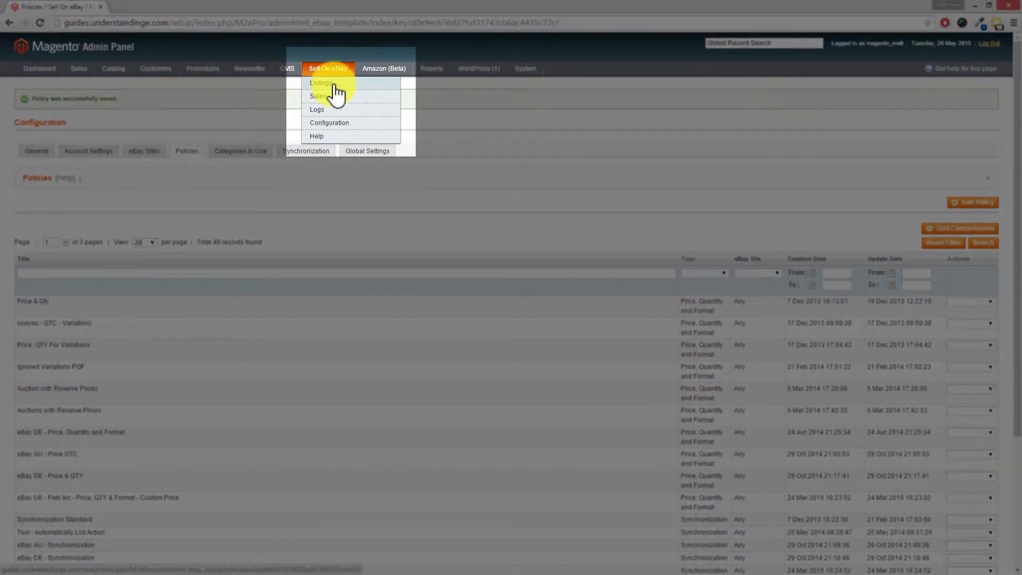
{"action": "left_click", "coordinate": [334, 84]}
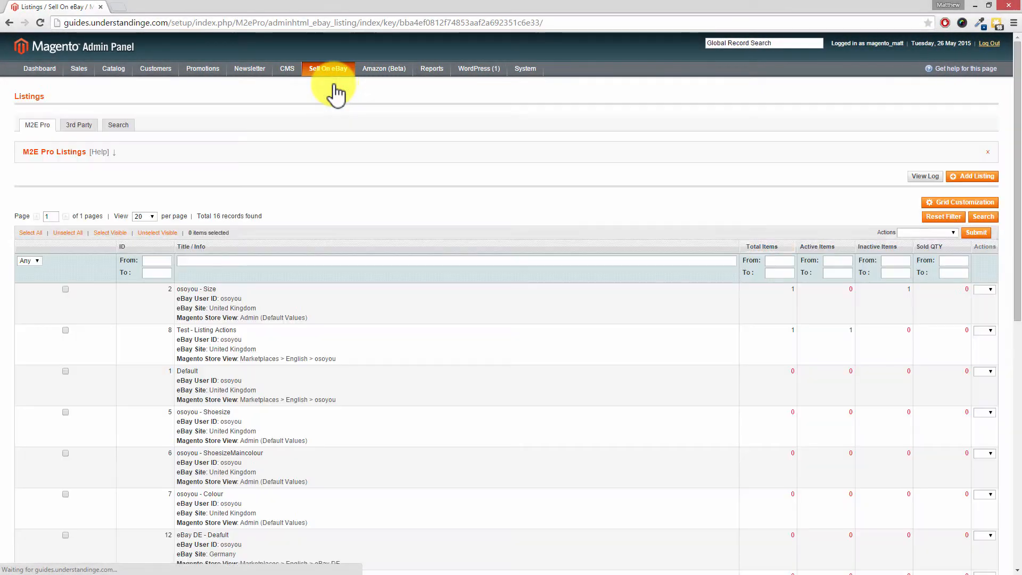
{"action": "left_click", "coordinate": [302, 341]}
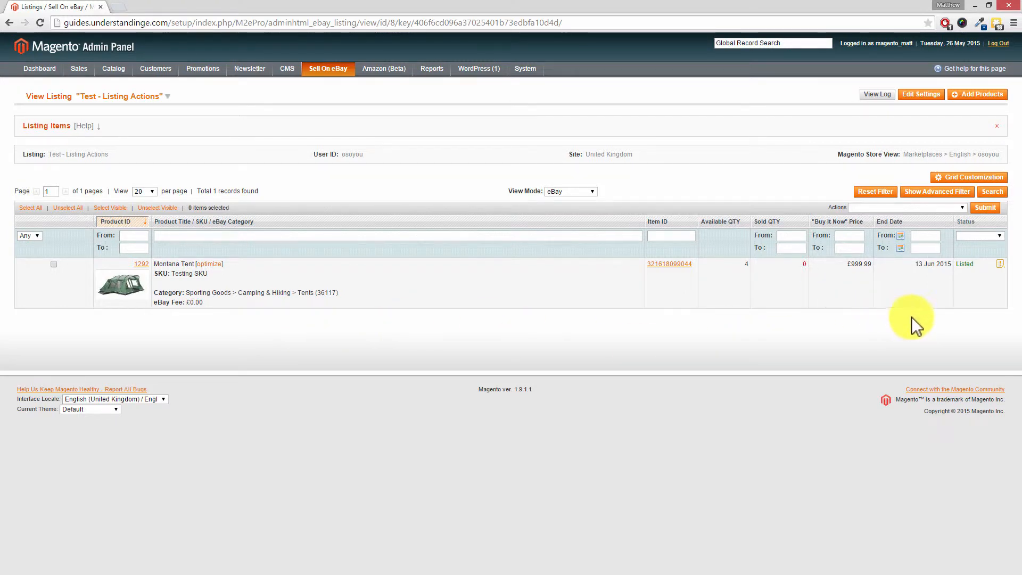
{"action": "left_click", "coordinate": [933, 97]}
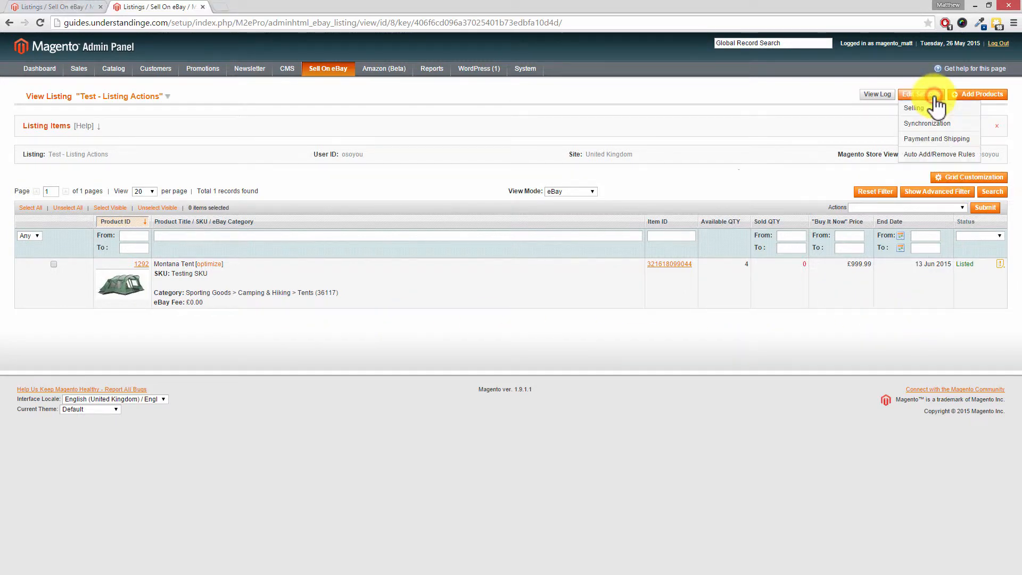
{"action": "left_click", "coordinate": [931, 141]}
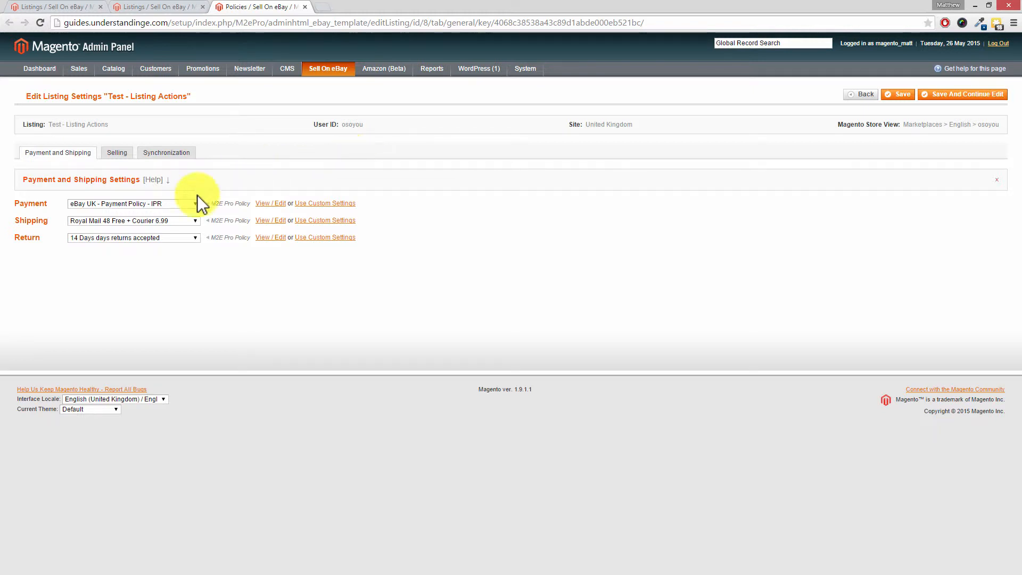
Assign "eBay UK - Returns Policy 14 Days" as the listing's Return policy and save the listing settings.
{"action": "left_click", "coordinate": [171, 237]}
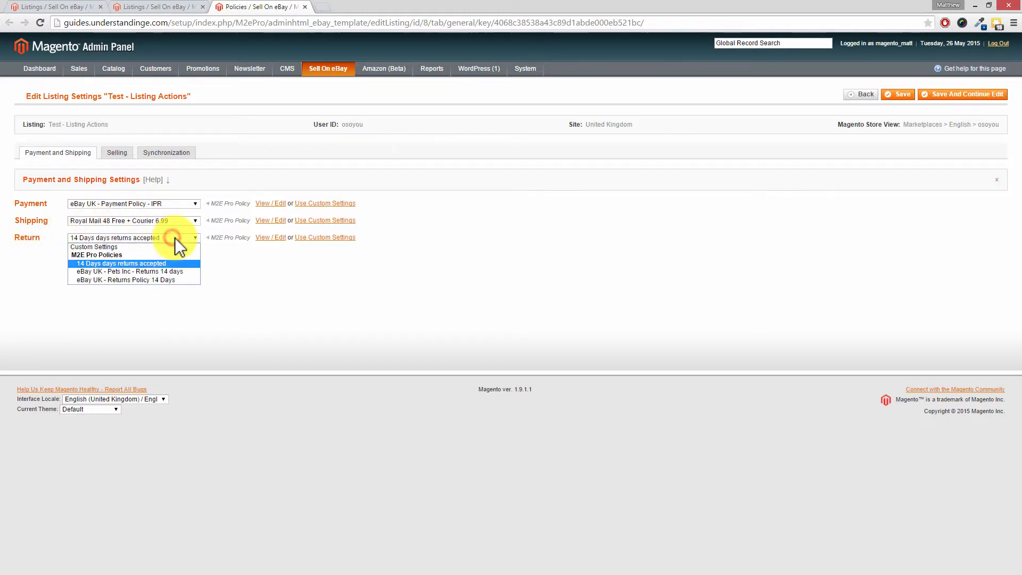
{"action": "left_click", "coordinate": [161, 280]}
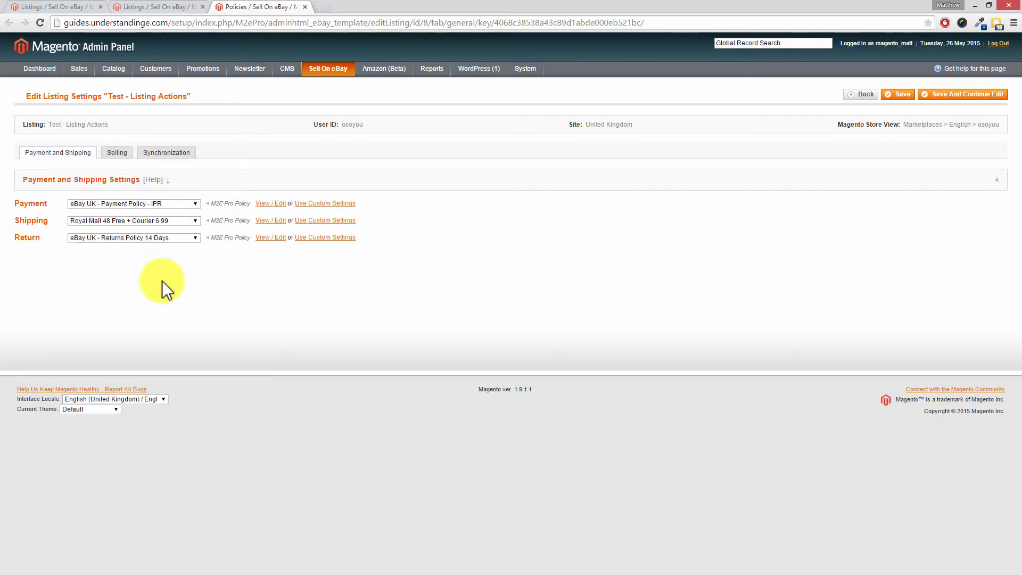
{"action": "left_click", "coordinate": [897, 95]}
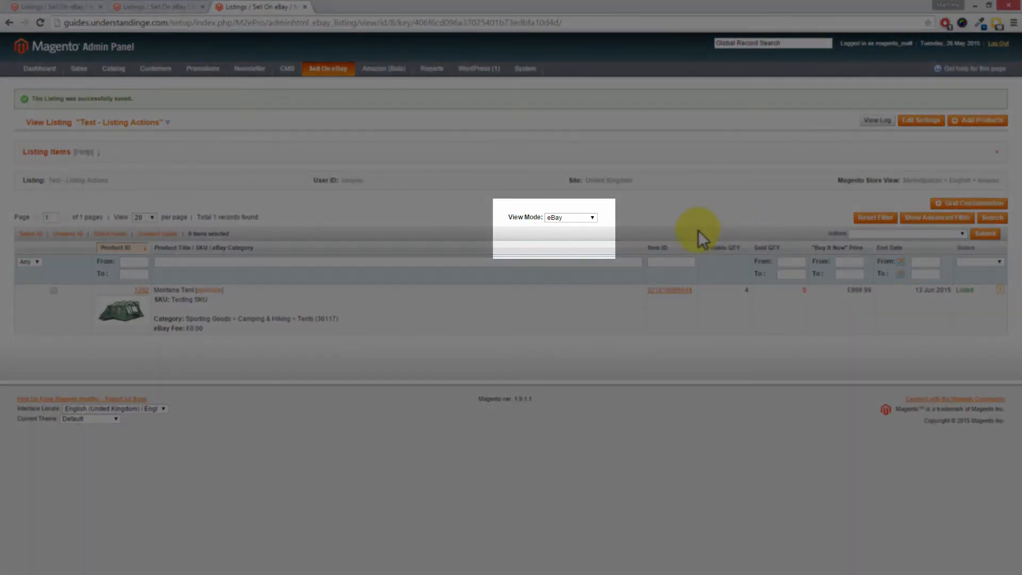
Switch the listing to the Settings view mode and open the Payment and Shipping settings for the Montana Tent product.
{"action": "left_click", "coordinate": [594, 217]}
{"action": "left_click", "coordinate": [586, 233]}
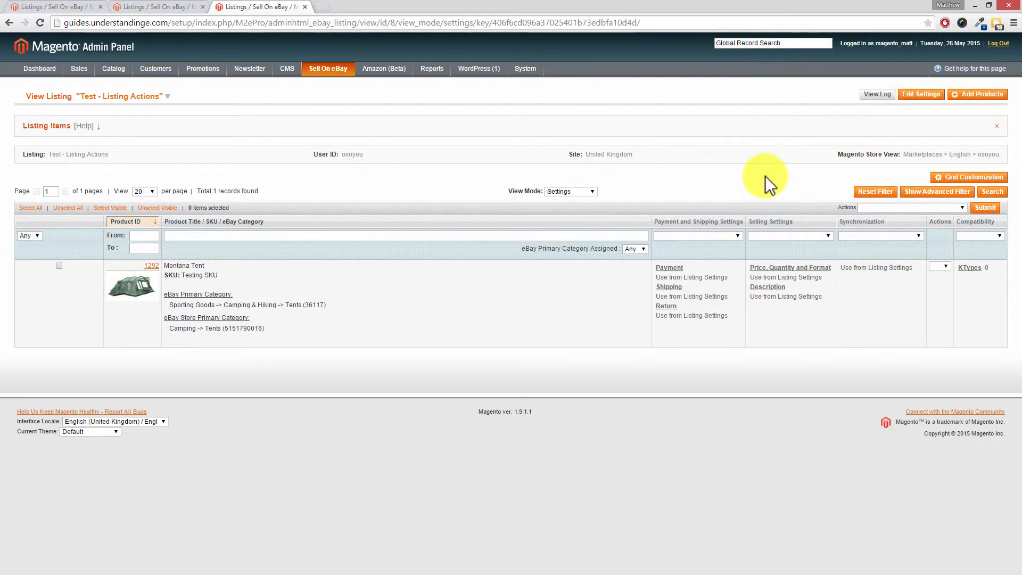
{"action": "left_click", "coordinate": [59, 264]}
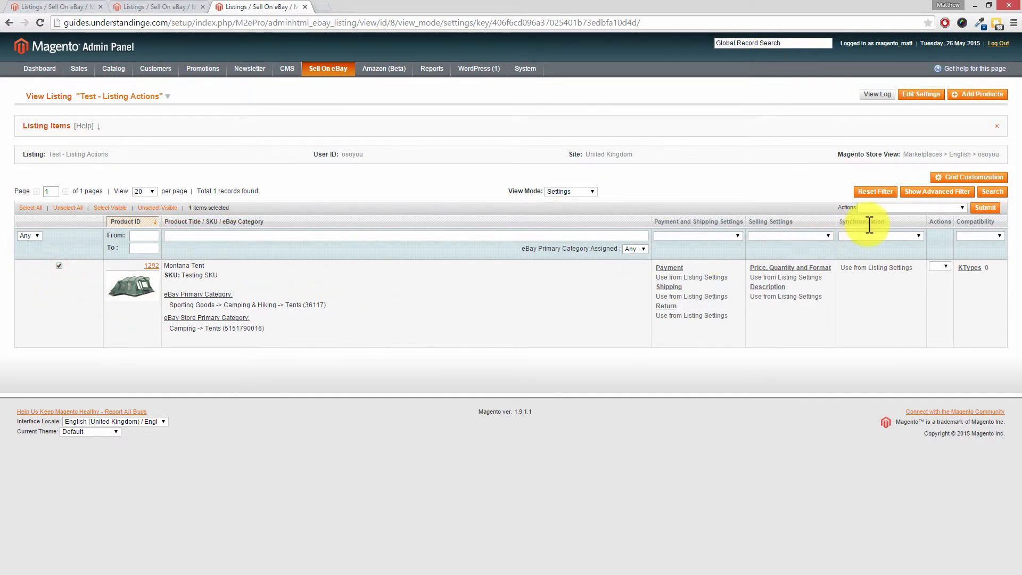
{"action": "left_click", "coordinate": [925, 207]}
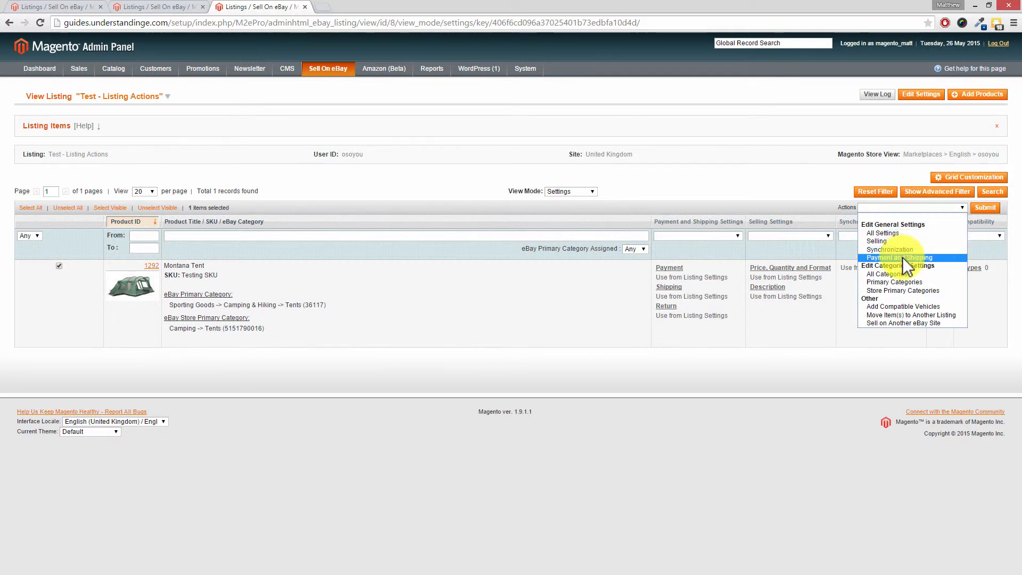
{"action": "left_click", "coordinate": [952, 257]}
{"action": "left_click", "coordinate": [982, 208]}
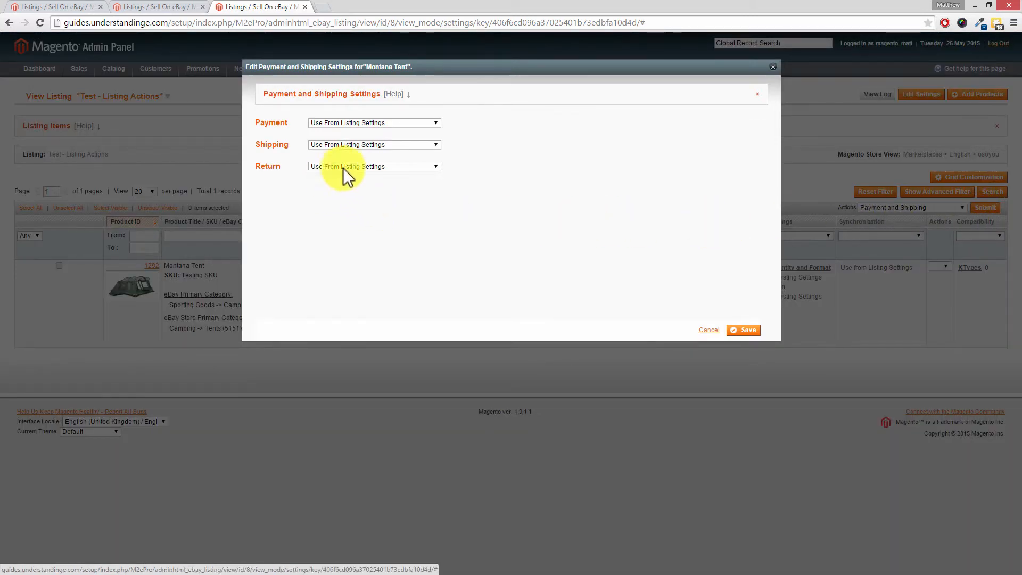
Override the Montana Tent's Return setting with the "eBay UK - Returns Policy 14 Days" policy.
{"action": "left_click", "coordinate": [434, 167]}
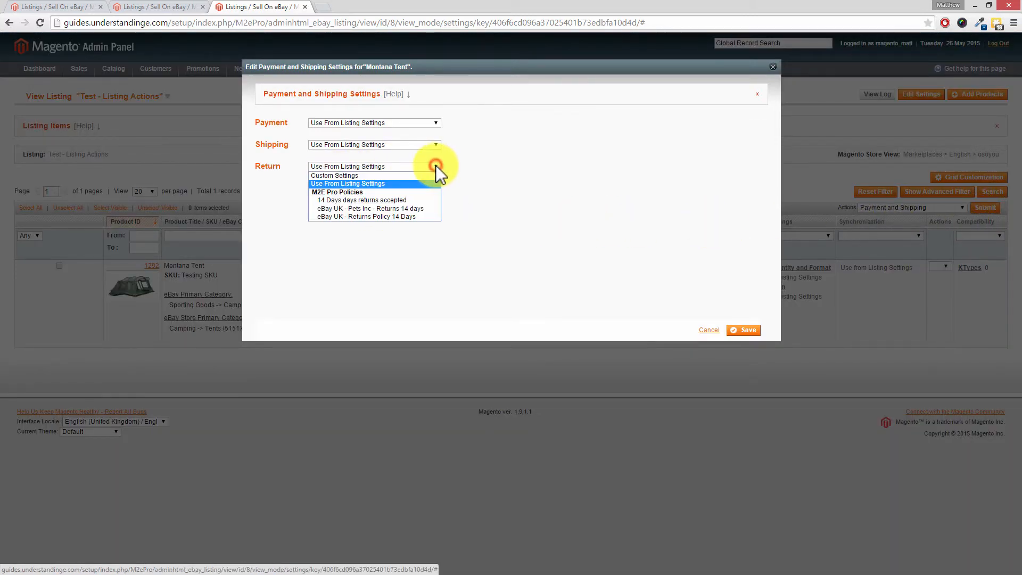
{"action": "left_click", "coordinate": [407, 218]}
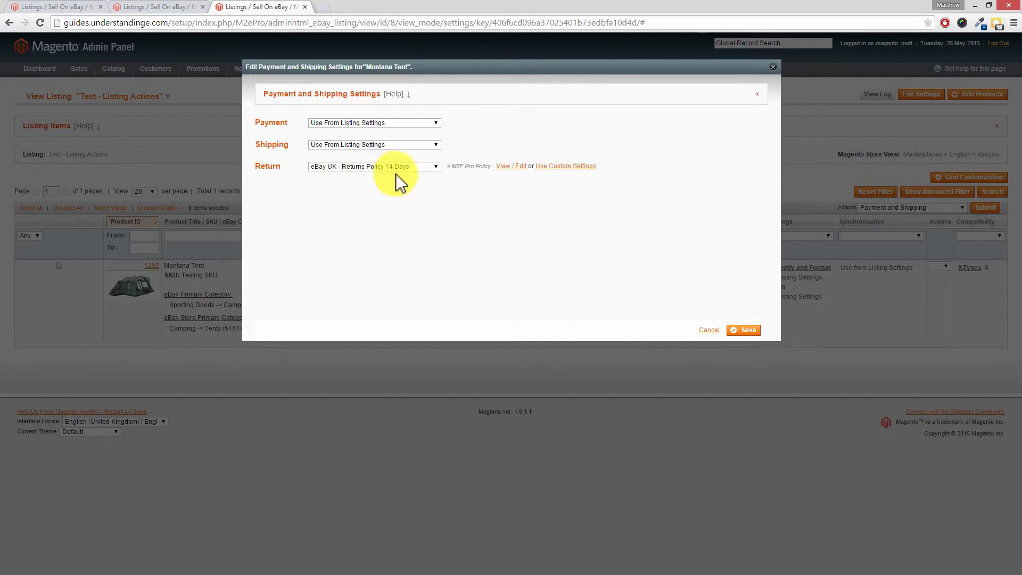
Set the Montana Tent's Return option to Use From Listing Settings, save it, and switch the listing to the eBay view mode.
{"action": "left_click", "coordinate": [426, 166]}
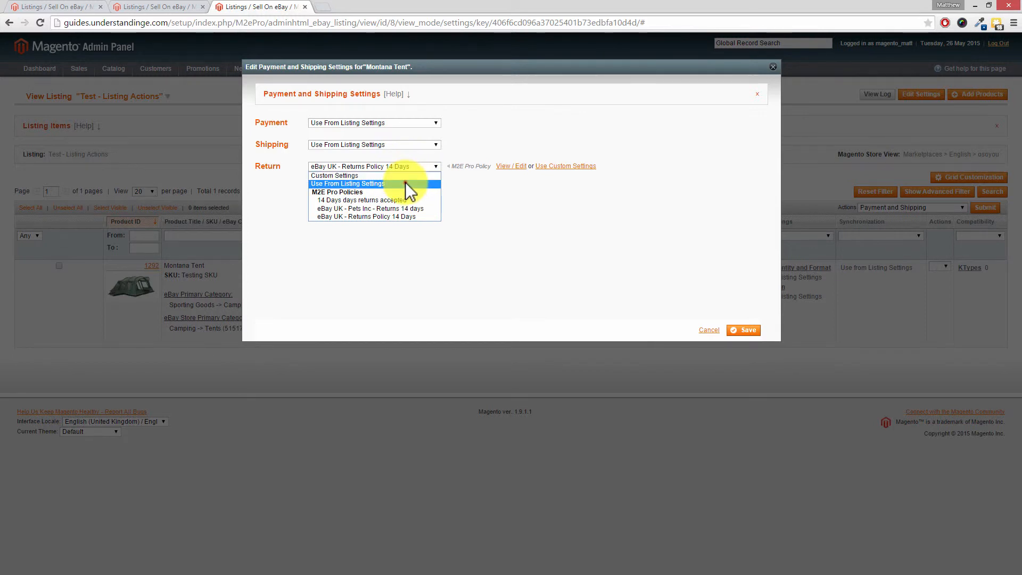
{"action": "left_click", "coordinate": [406, 183]}
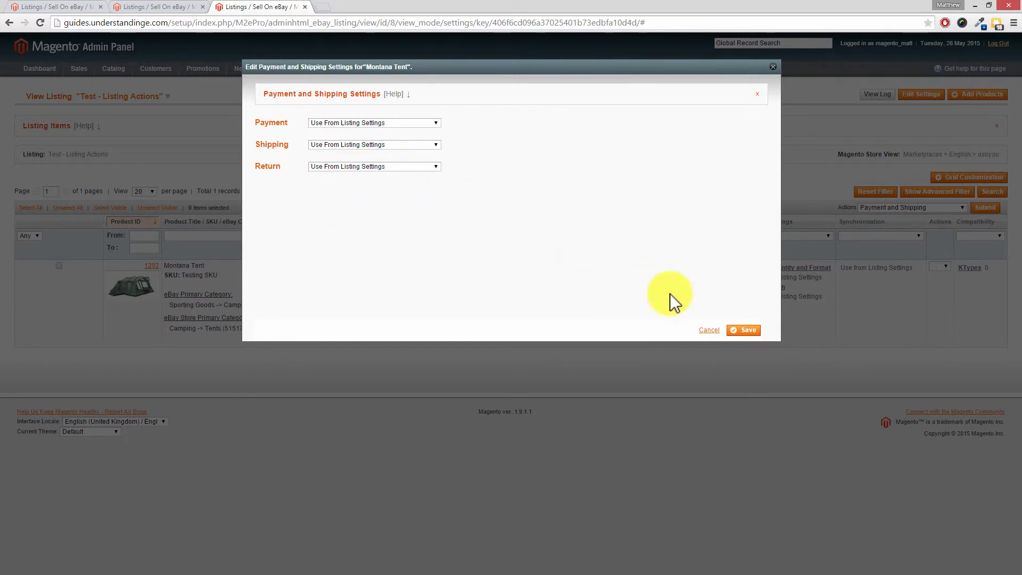
{"action": "left_click", "coordinate": [743, 330]}
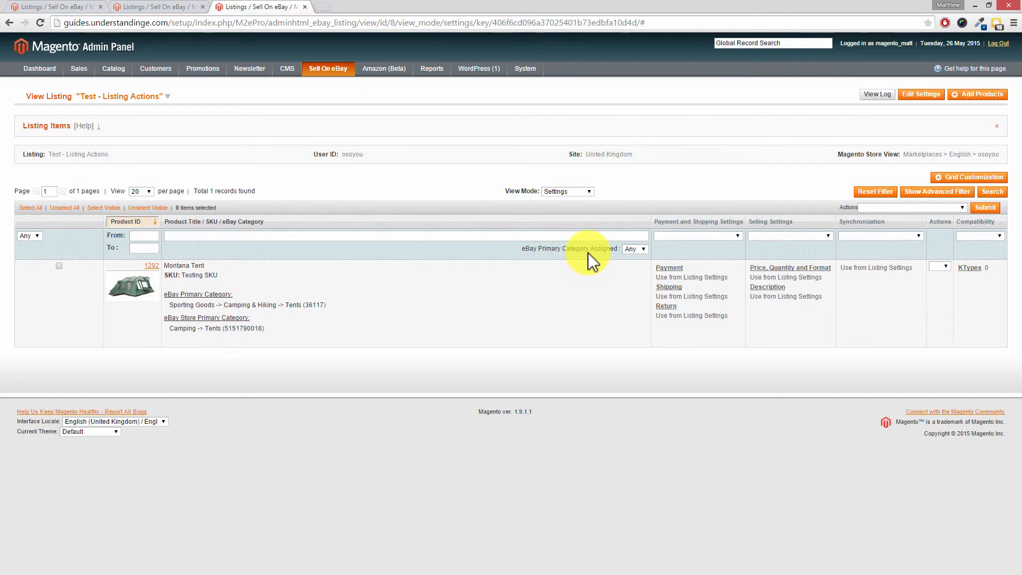
{"action": "left_click", "coordinate": [591, 190]}
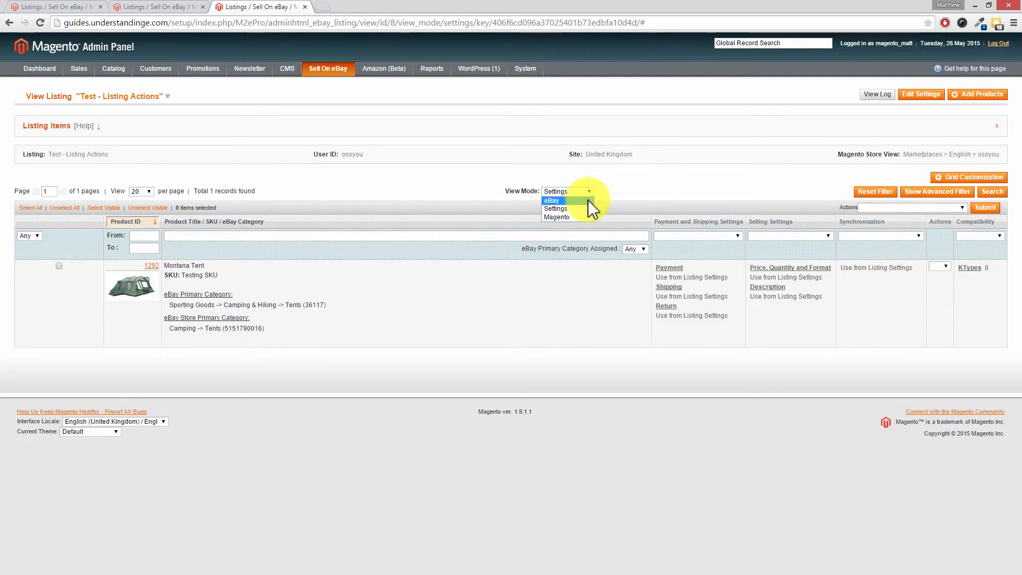
{"action": "left_click", "coordinate": [587, 200]}
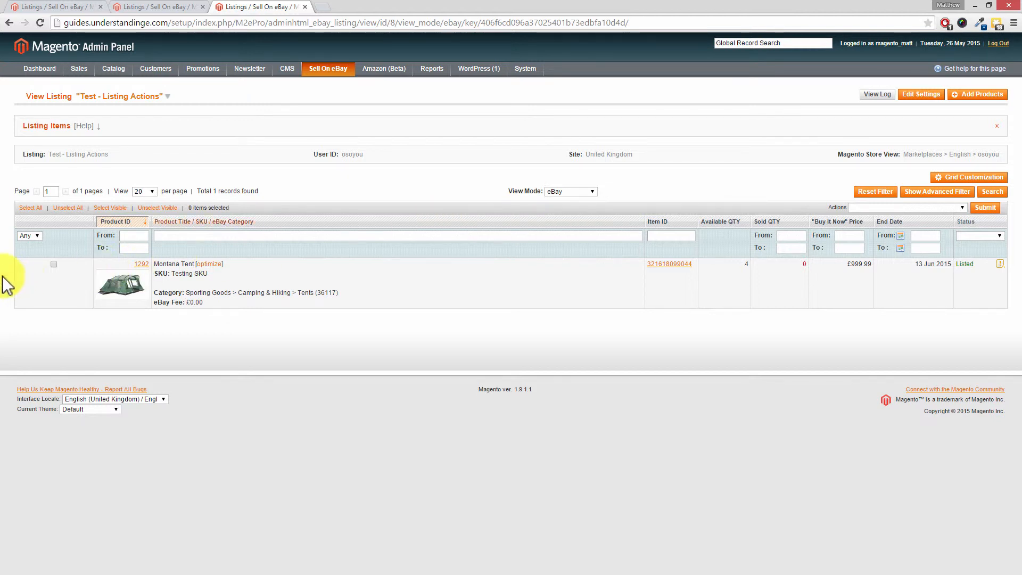
Revise the Montana Tent item on eBay from the listing and confirm the action.
{"action": "left_click", "coordinate": [53, 263]}
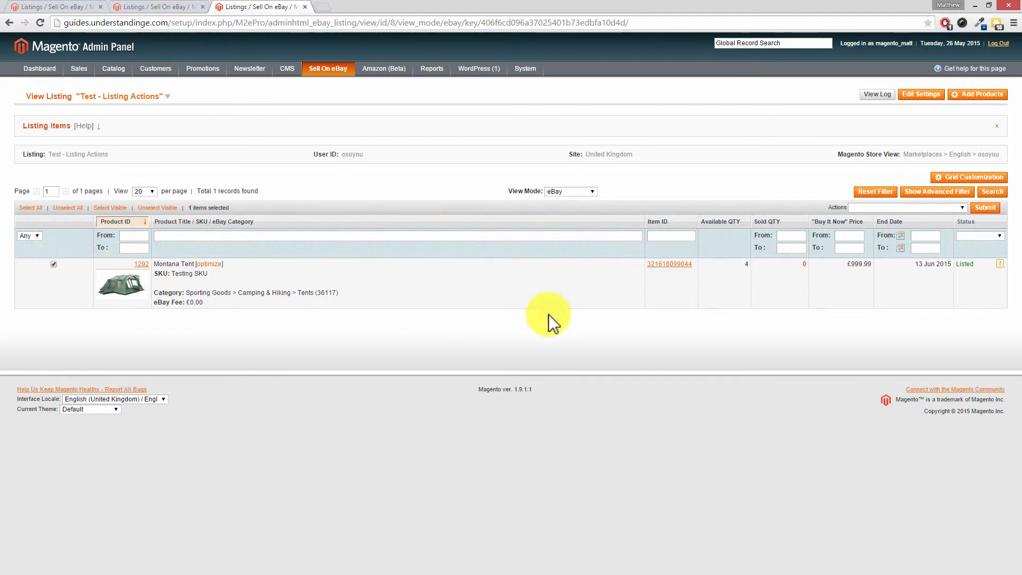
{"action": "left_click", "coordinate": [868, 208]}
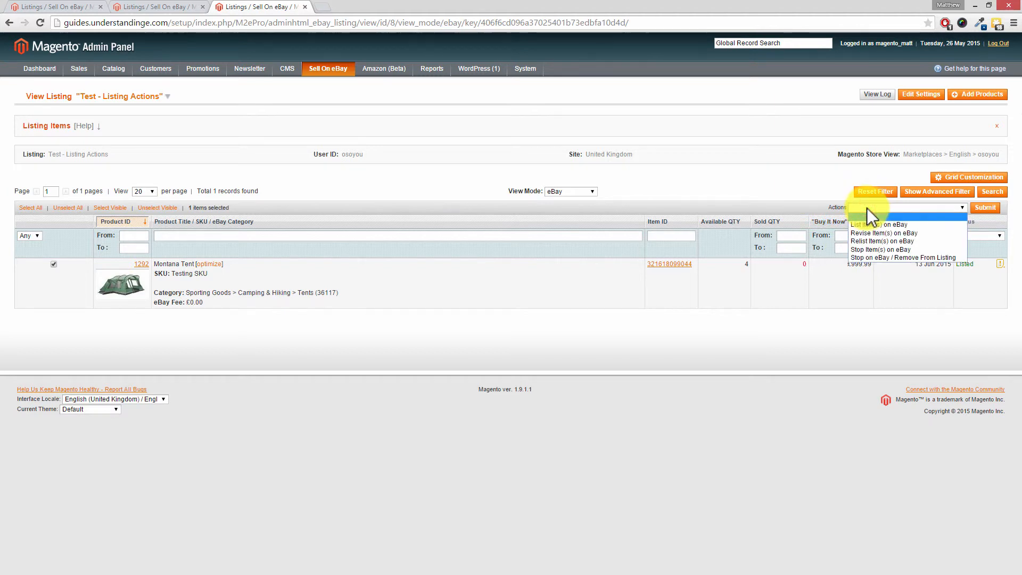
{"action": "left_click", "coordinate": [873, 234]}
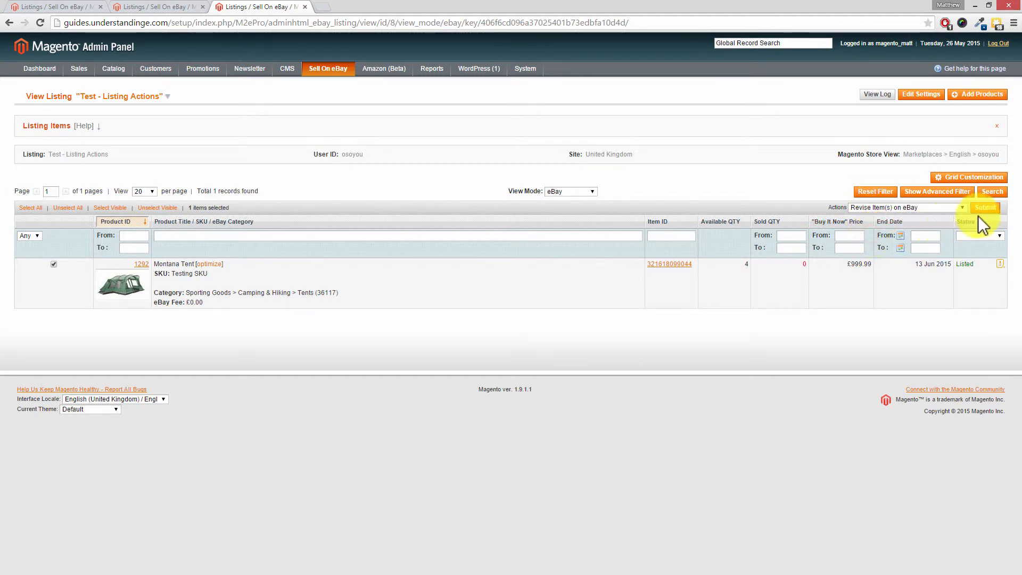
{"action": "left_click", "coordinate": [991, 207]}
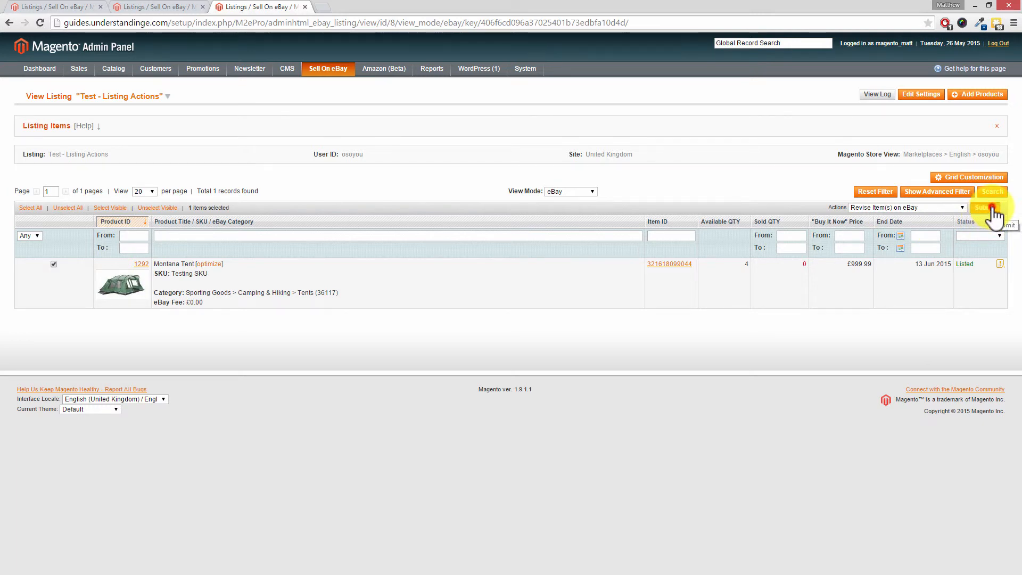
{"action": "left_click", "coordinate": [534, 90]}
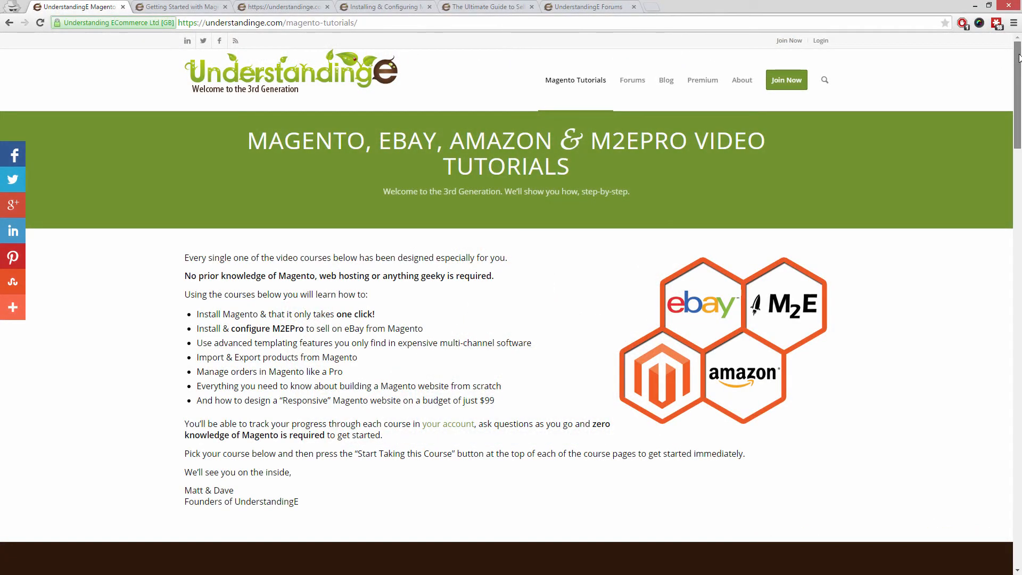
{"action": "left_click_drag", "start_coordinate": [1019, 57], "coordinate": [1018, 274]}
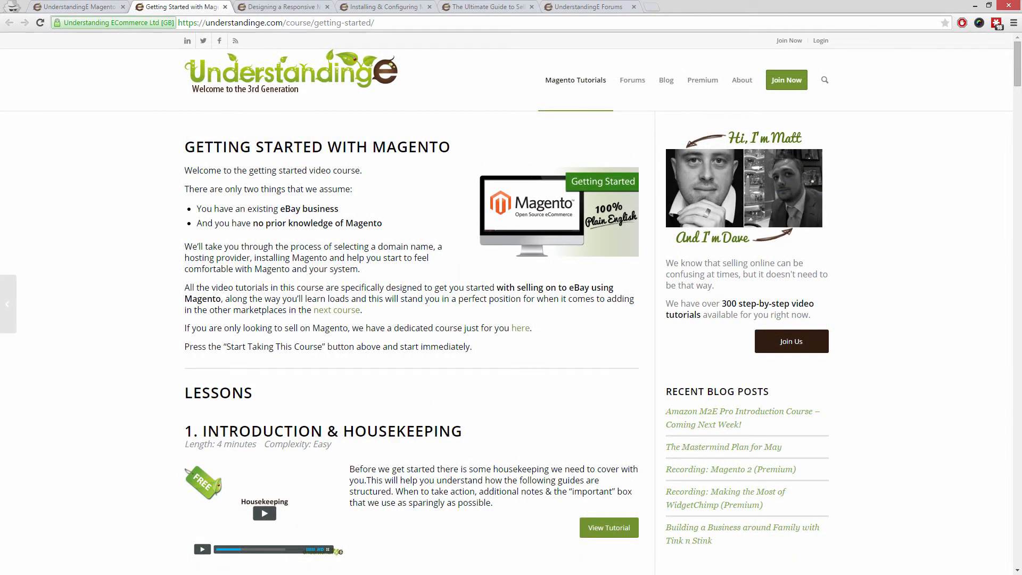
{"action": "left_click_drag", "start_coordinate": [1018, 52], "coordinate": [1018, 75]}
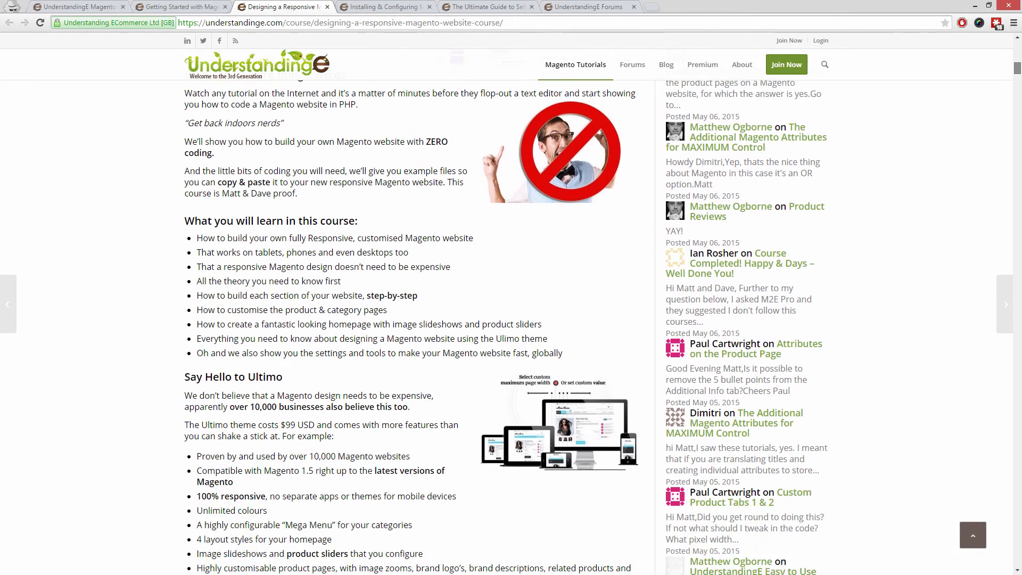